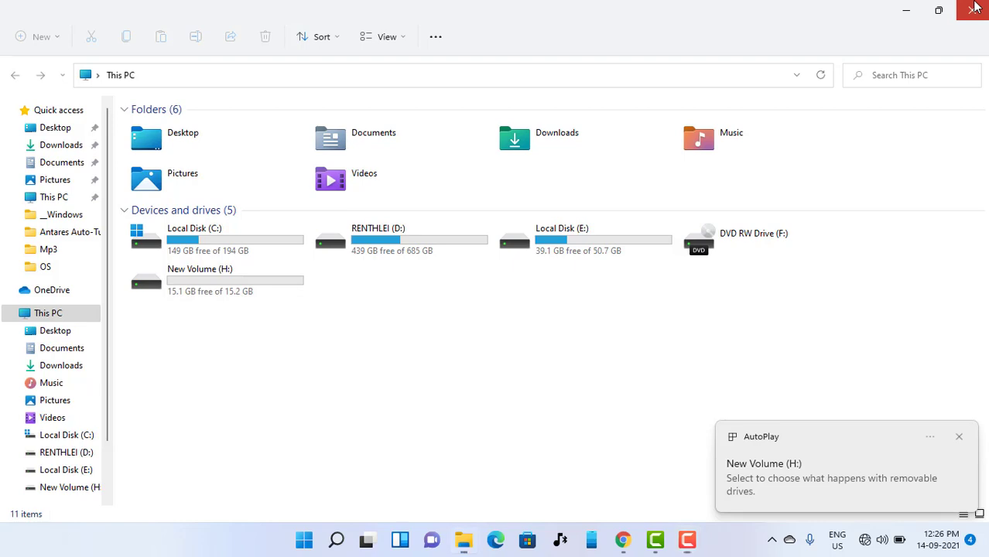
- Close the This PC window and run Command Prompt as administrator
{"action": "left_click", "coordinate": [974, 6]}
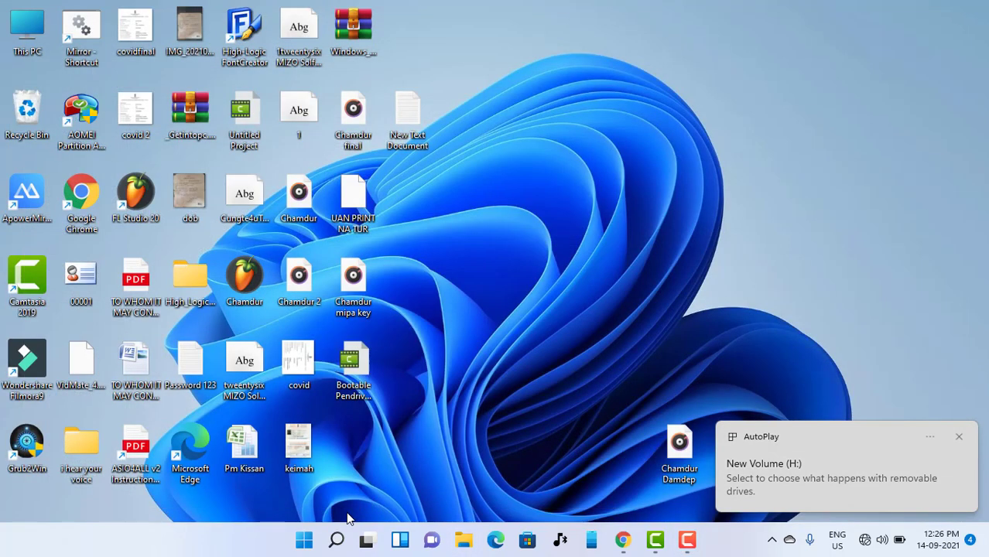
{"action": "left_click", "coordinate": [304, 540]}
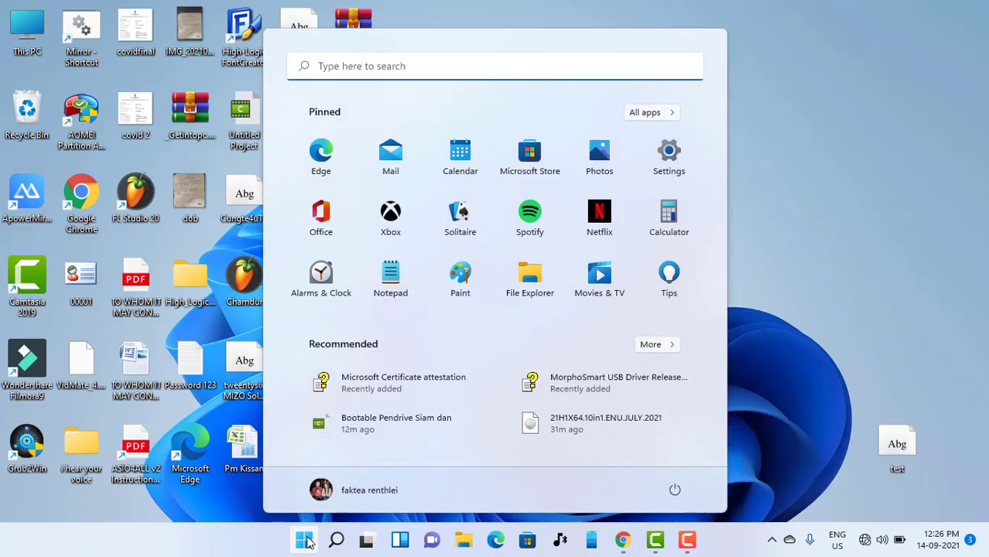
{"action": "type", "text": "cmd"}
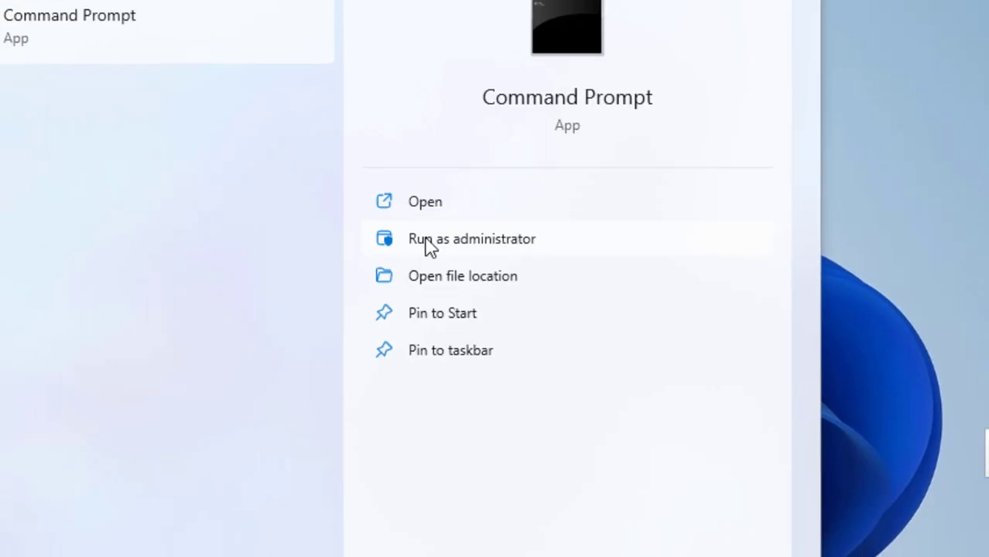
{"action": "left_click", "coordinate": [408, 233]}
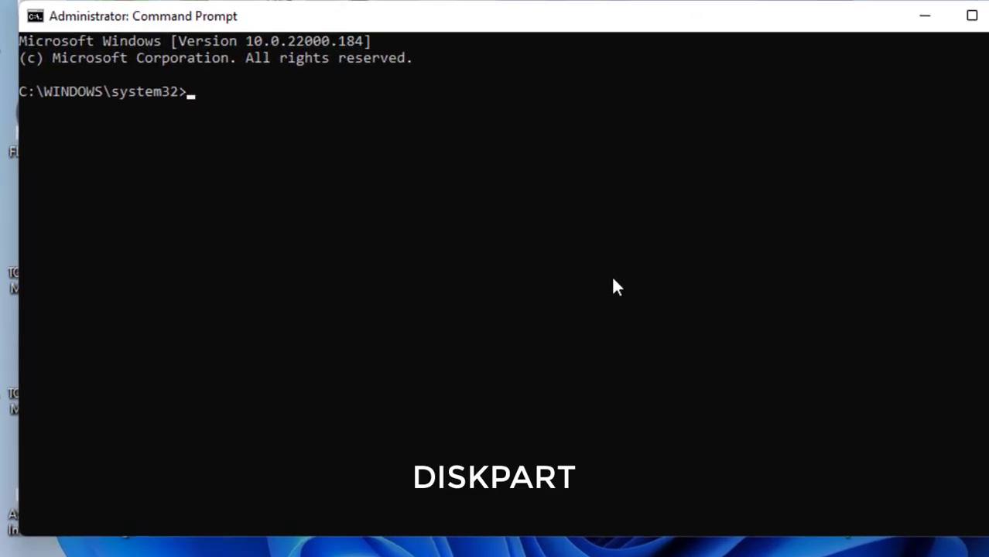
- Start DiskPart and list the computer's disks with "list disk"
{"action": "type", "text": "diskpart"}
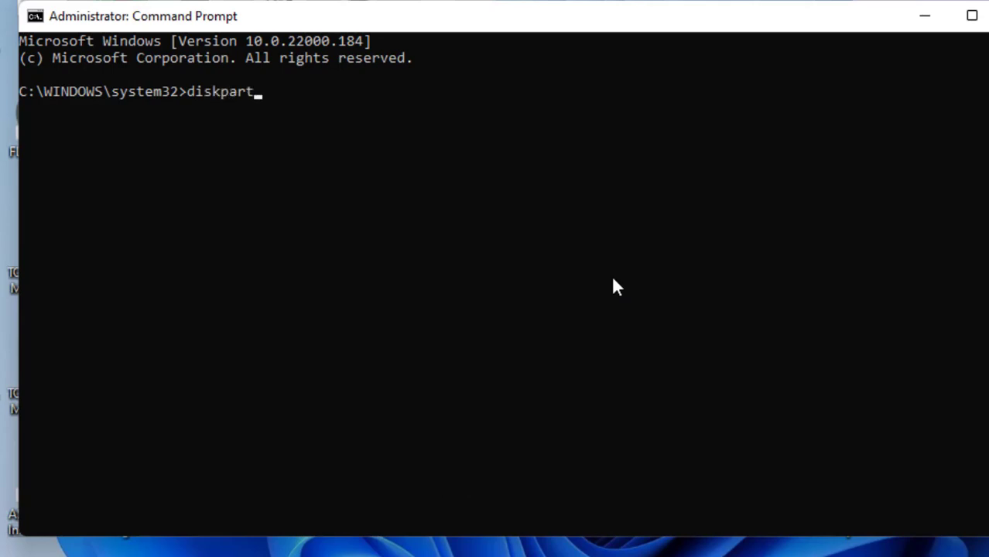
{"action": "key", "text": "Return"}
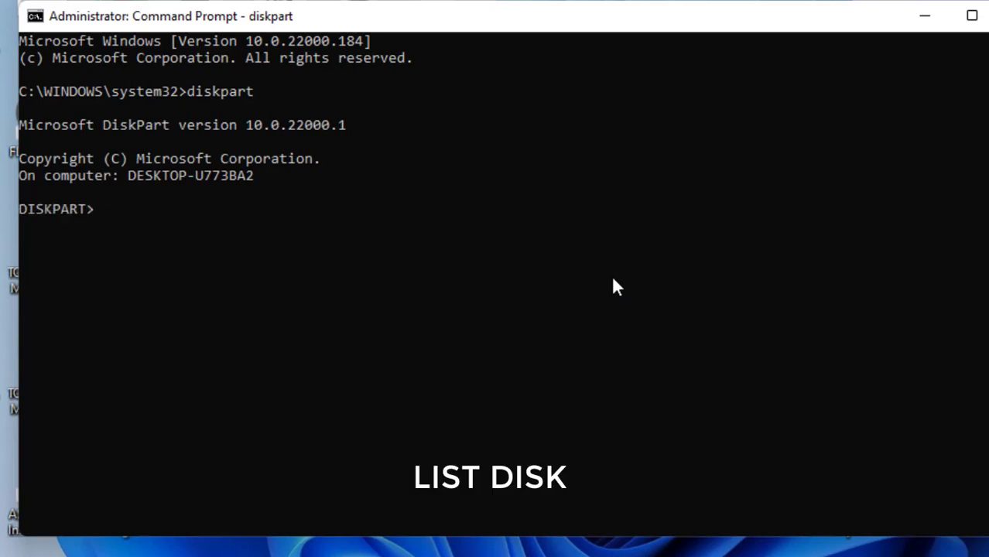
{"action": "type", "text": "list disk"}
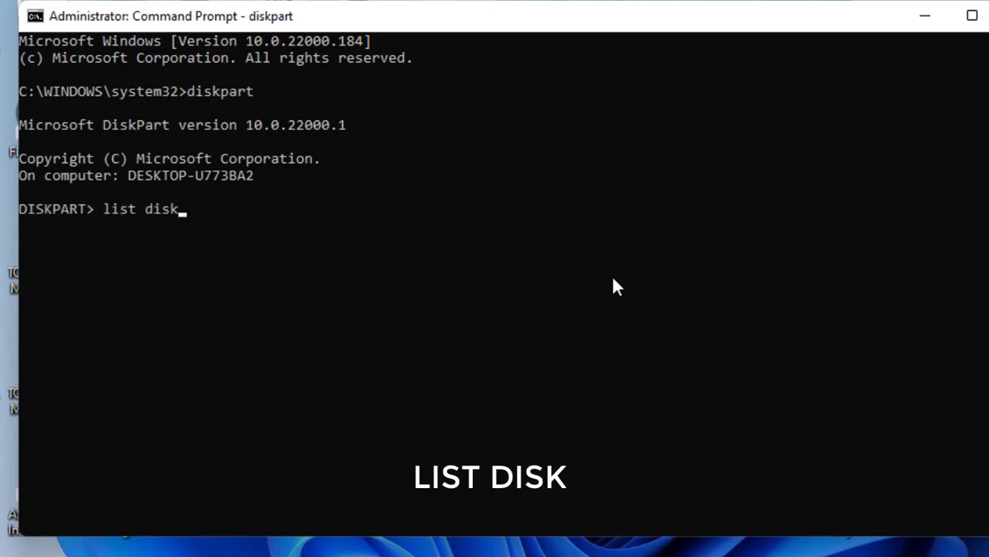
{"action": "key", "text": "Return"}
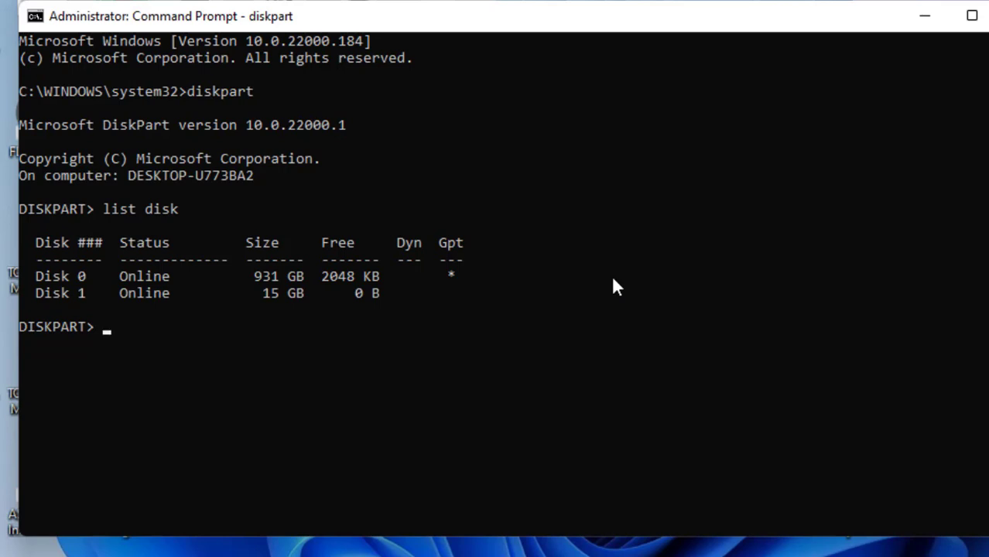
- Select disk 1, the 15 GB USB drive, and wipe it with the "clean" command
{"action": "type", "text": "select"}
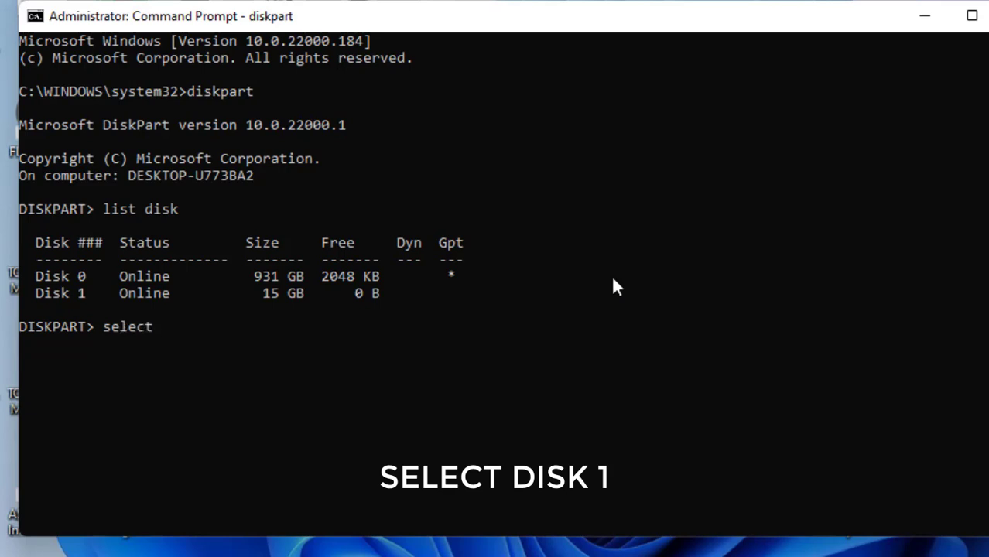
{"action": "type", "text": " disk 1"}
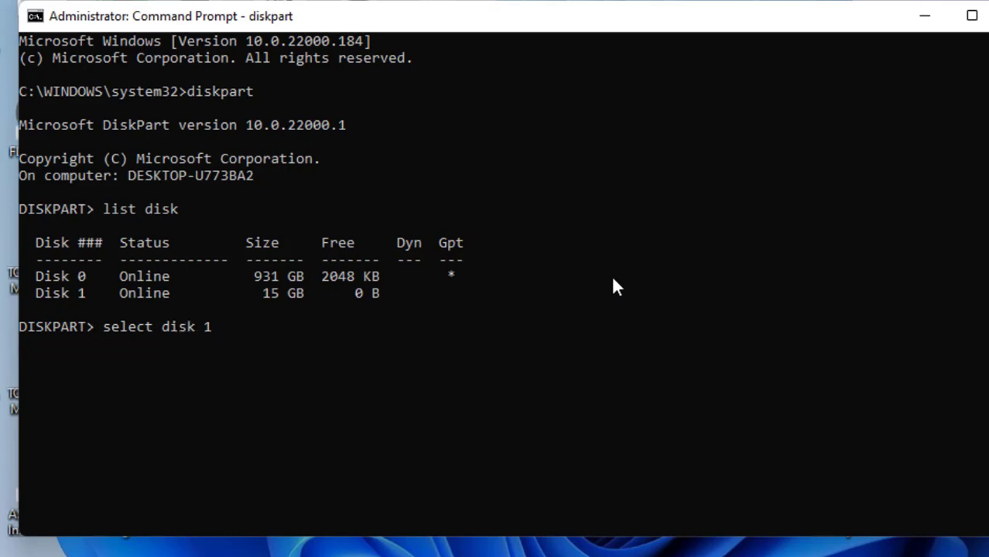
{"action": "key", "text": "Return"}
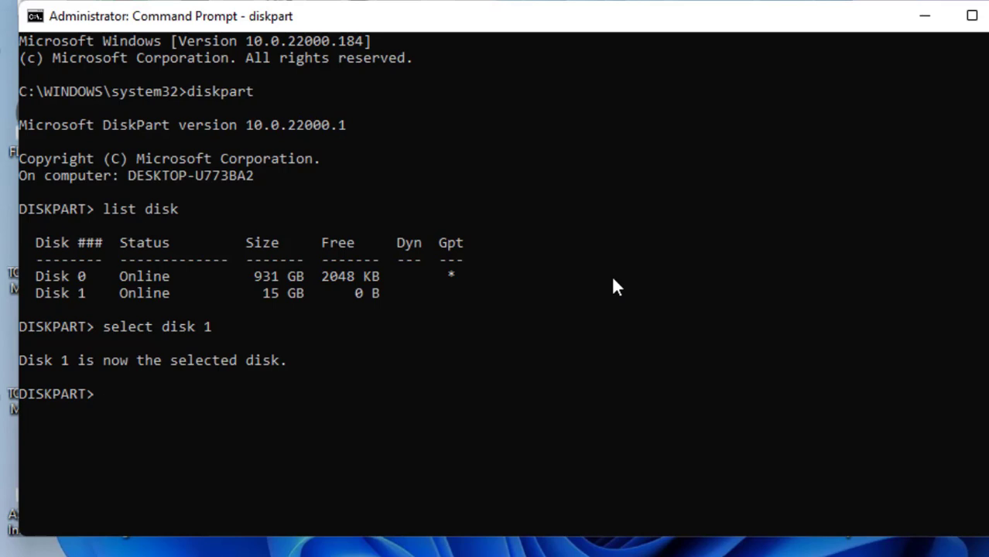
{"action": "type", "text": "clean"}
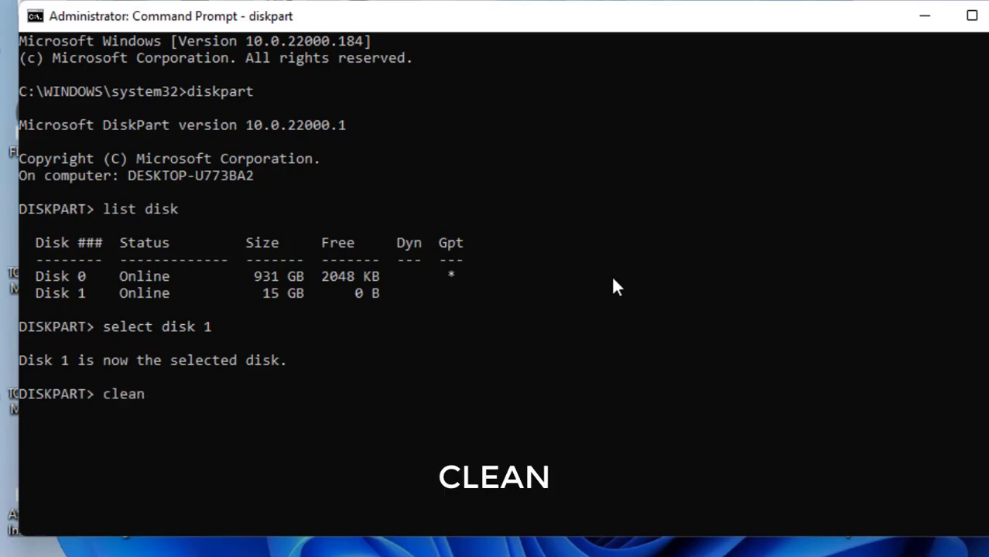
{"action": "key", "text": "Return"}
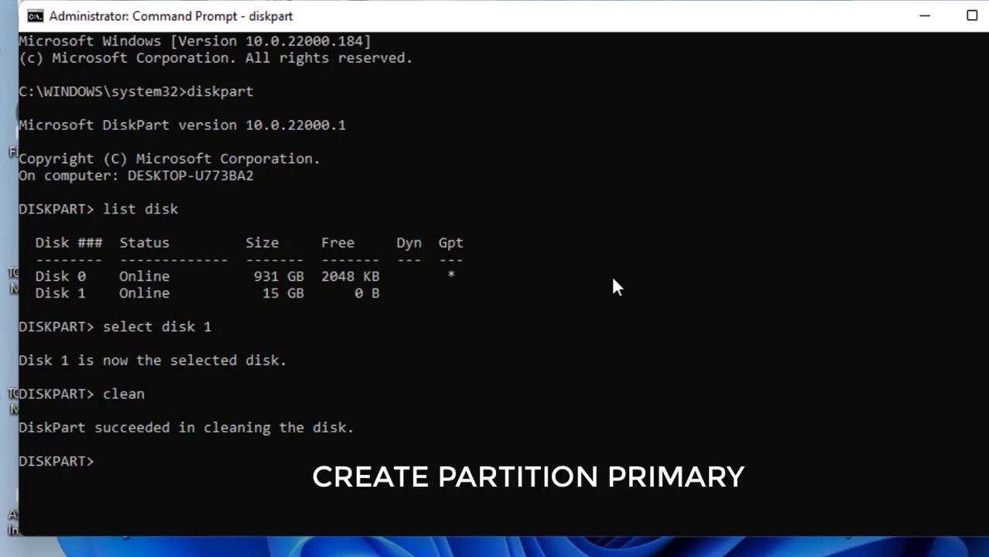
- Create a primary partition on the cleaned disk with "create partition primary"
{"action": "type", "text": "create part"}
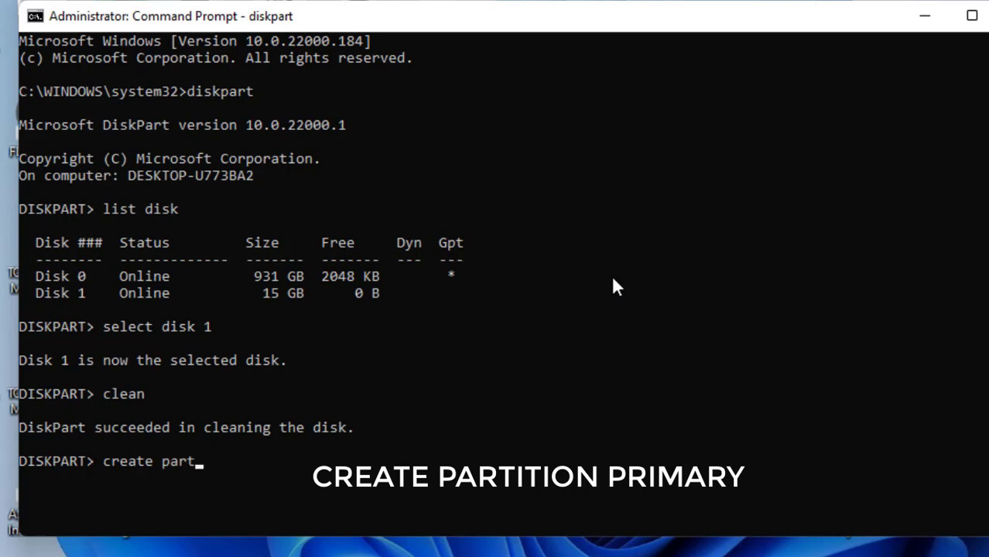
{"action": "type", "text": "ition primary"}
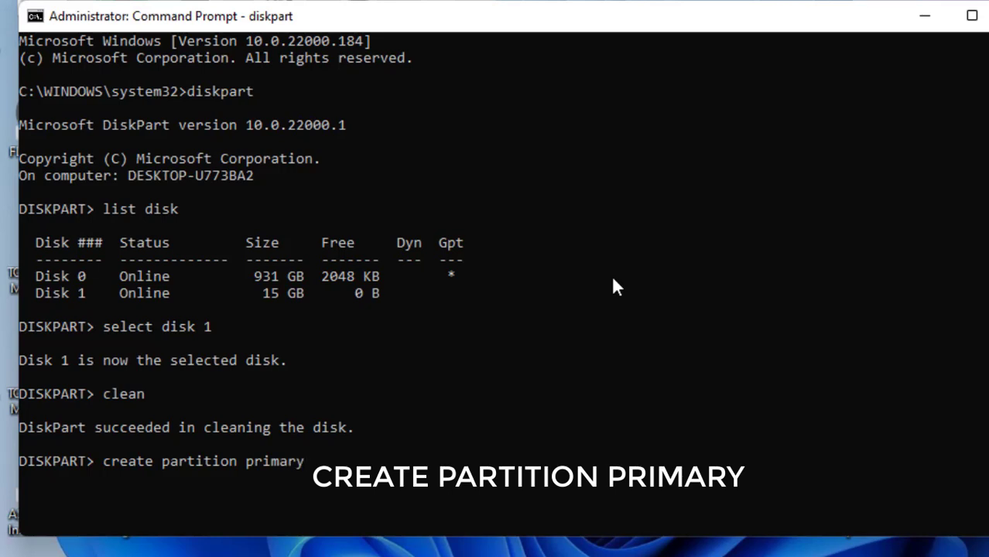
{"action": "key", "text": "Return"}
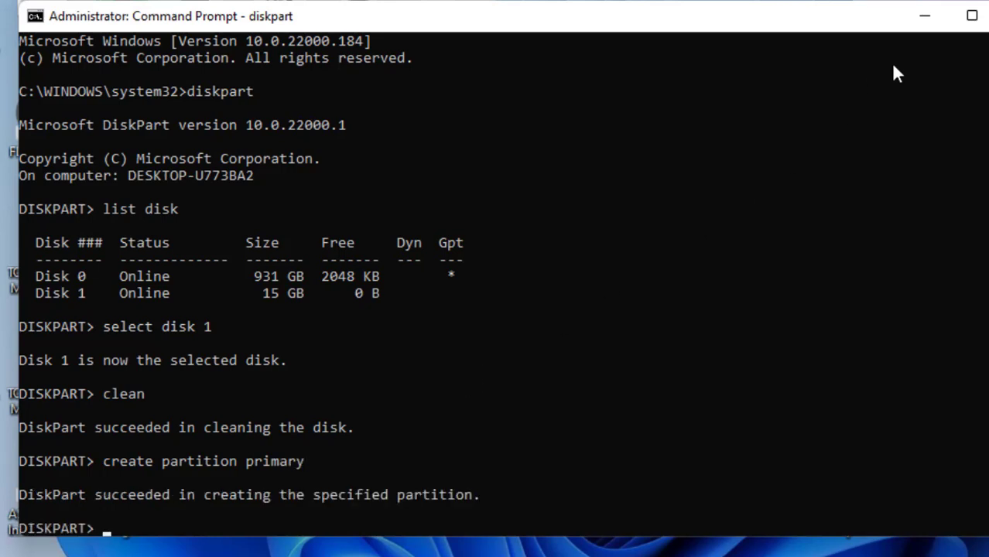
- Maximize the console window and select partition 1 of the USB drive
{"action": "left_click", "coordinate": [971, 16]}
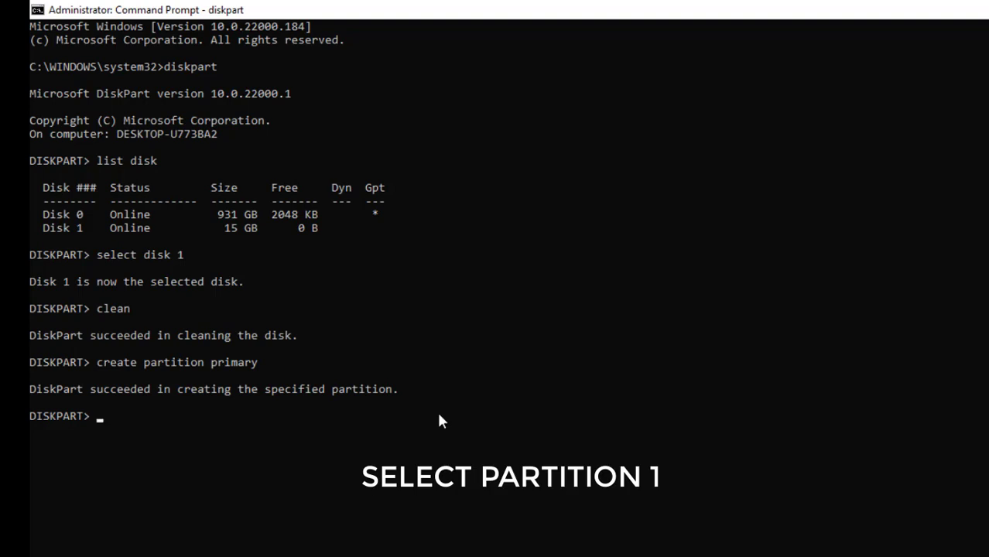
{"action": "type", "text": "select partition "}
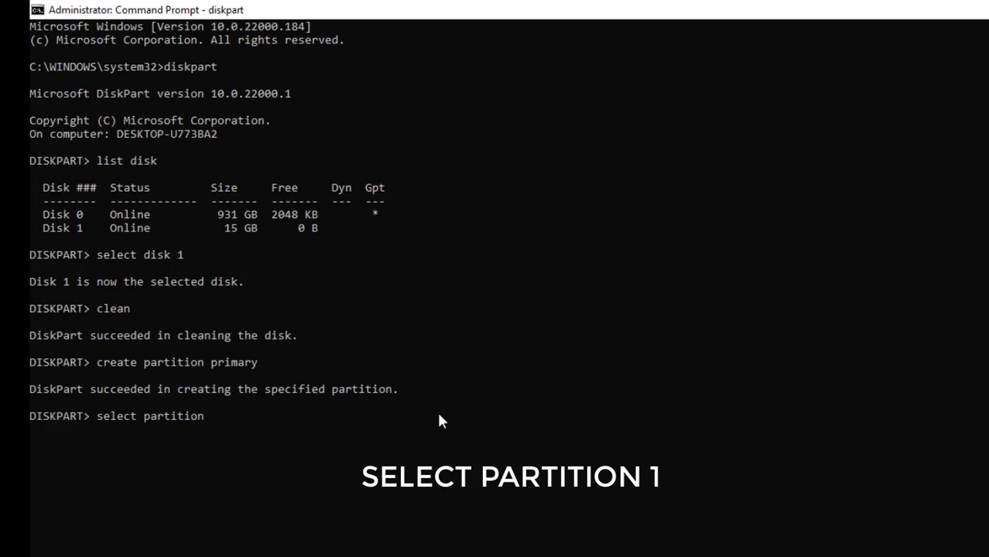
{"action": "type", "text": "1"}
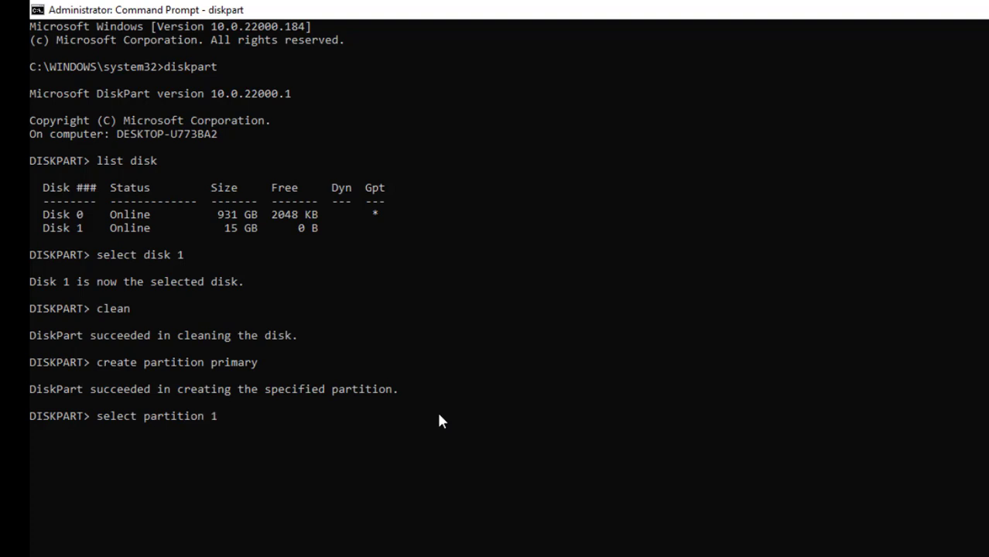
{"action": "key", "text": "Return"}
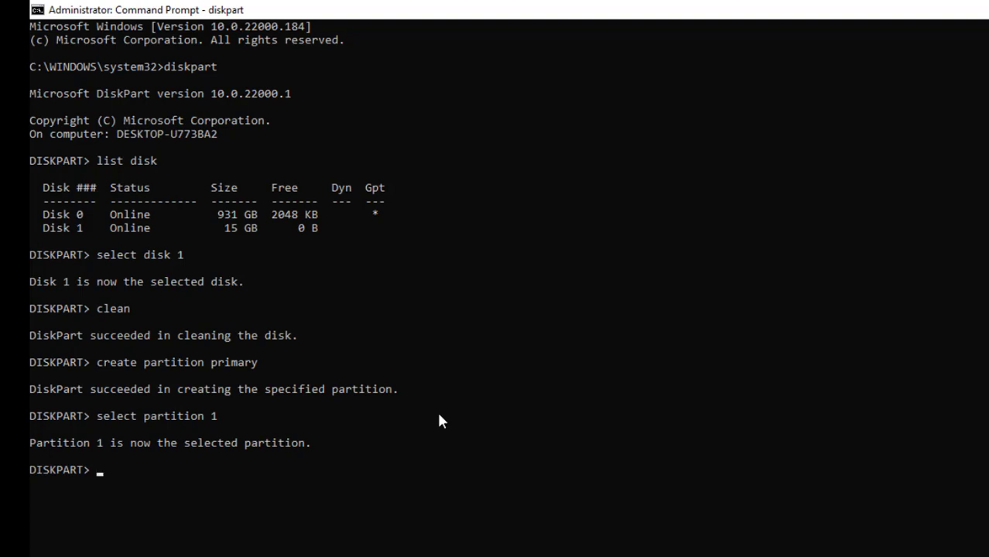
- Quick-format the selected partition as NTFS with the command "format=fs NTFS quick"
{"action": "type", "text": "forma"}
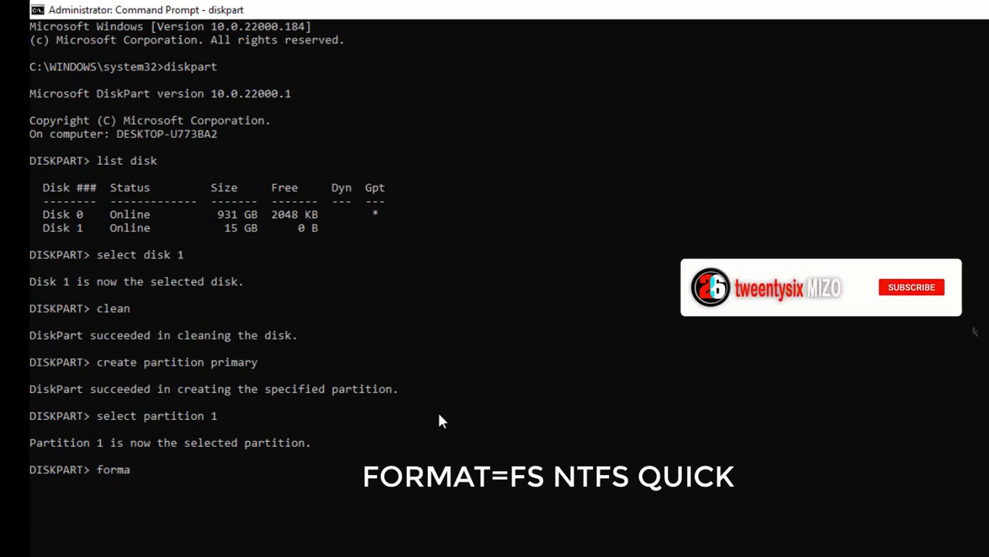
{"action": "type", "text": "t fs"}
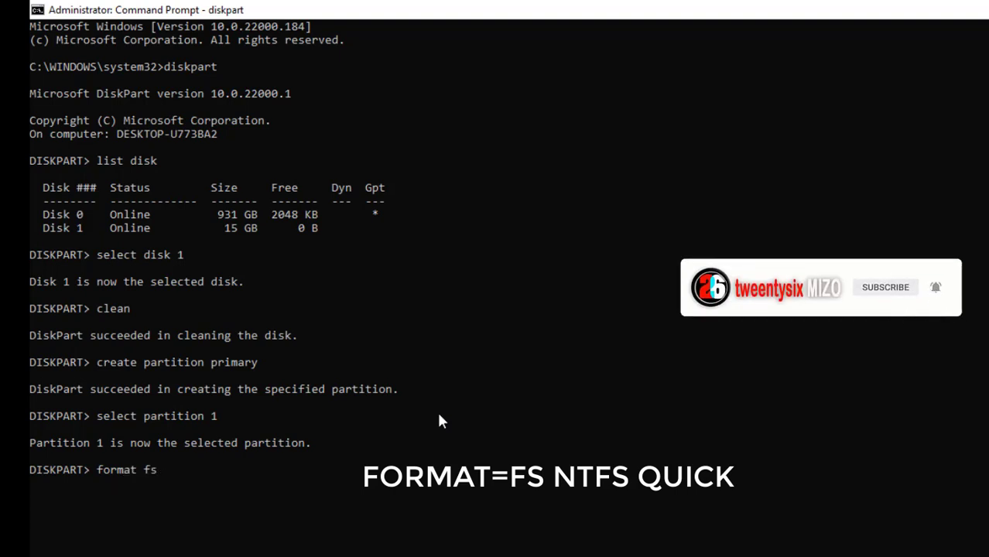
{"action": "type", "text": "="}
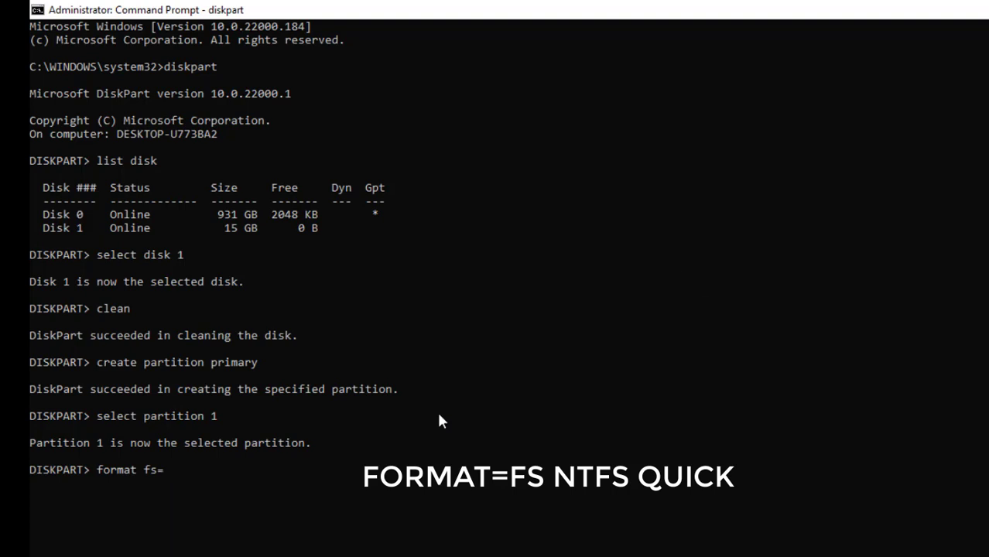
{"action": "key", "text": "BackSpace"}
{"action": "key", "text": "BackSpace"}
{"action": "key", "text": "BackSpace"}
{"action": "key", "text": "BackSpace"}
{"action": "type", "text": "=fs NTFS quick"}
{"action": "key", "text": "Return"}
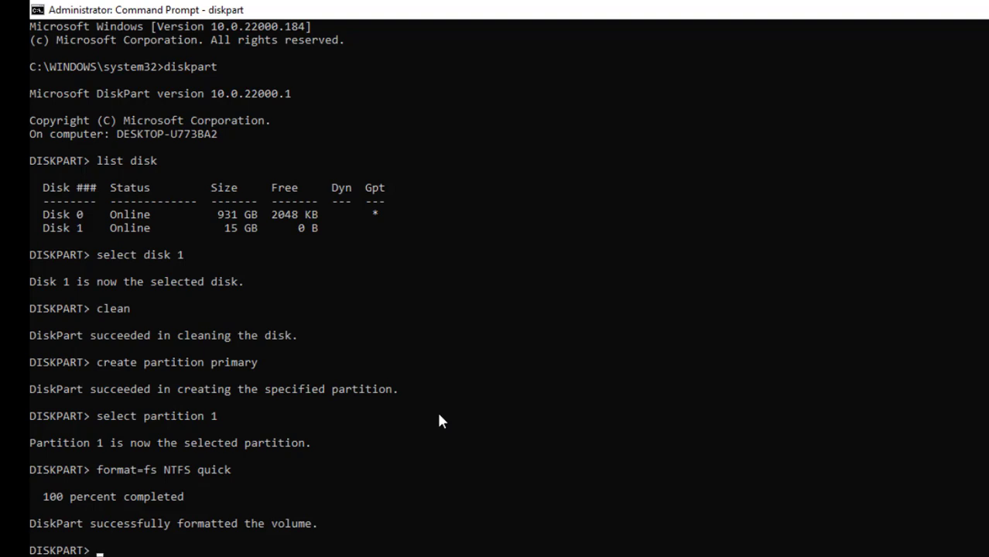
- Mark the formatted partition as active and exit both DiskPart and Command Prompt
{"action": "type", "text": "active"}
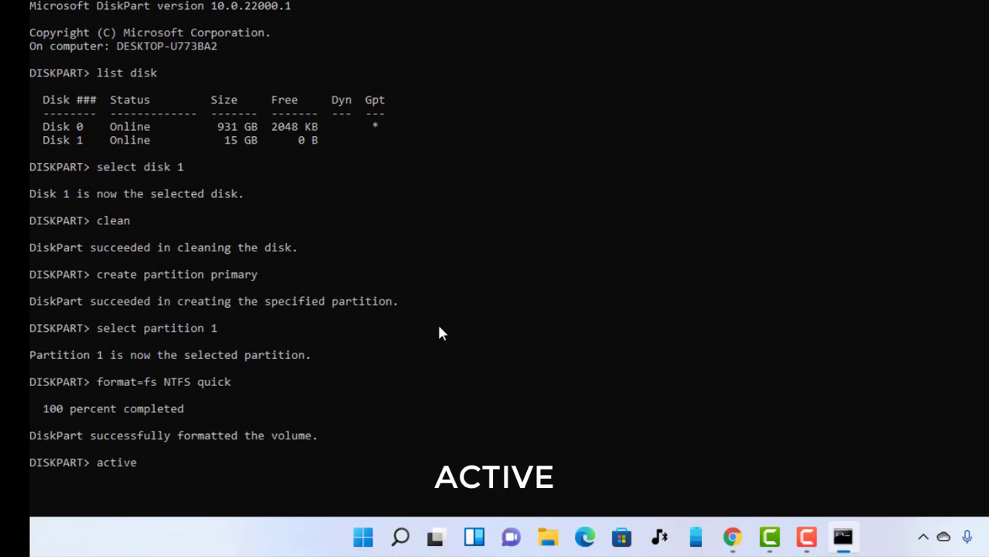
{"action": "key", "text": "Return"}
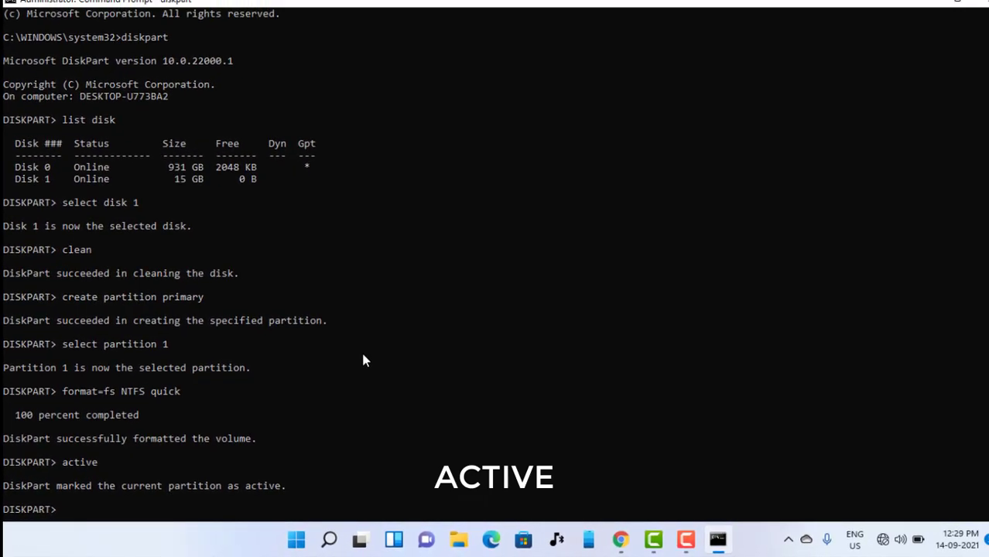
{"action": "type", "text": "exit"}
{"action": "key", "text": "Return"}
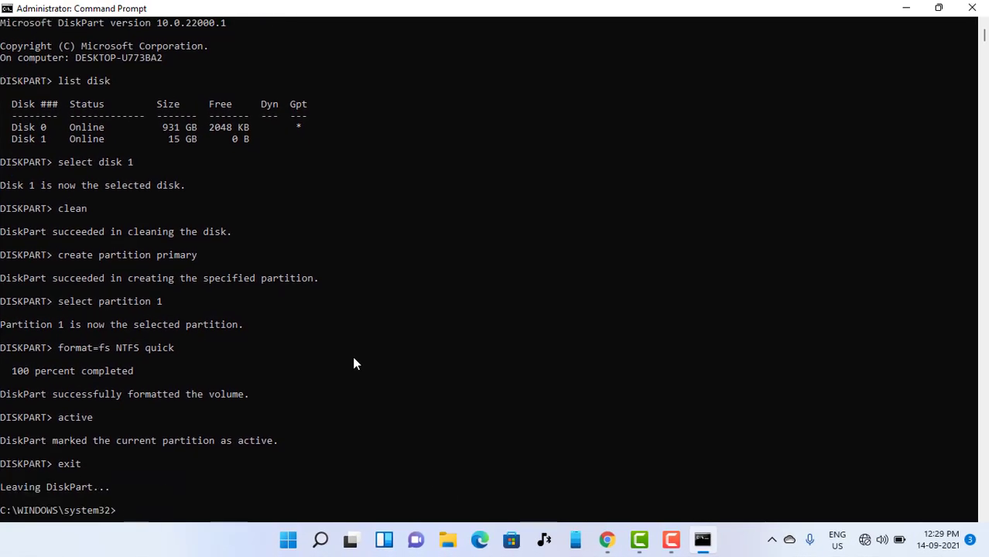
{"action": "type", "text": "exit"}
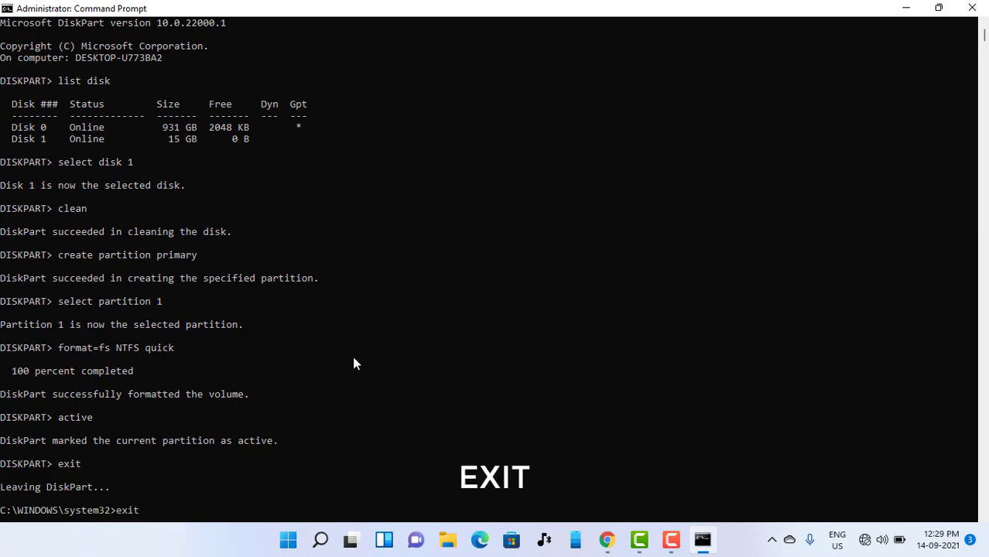
{"action": "key", "text": "Return"}
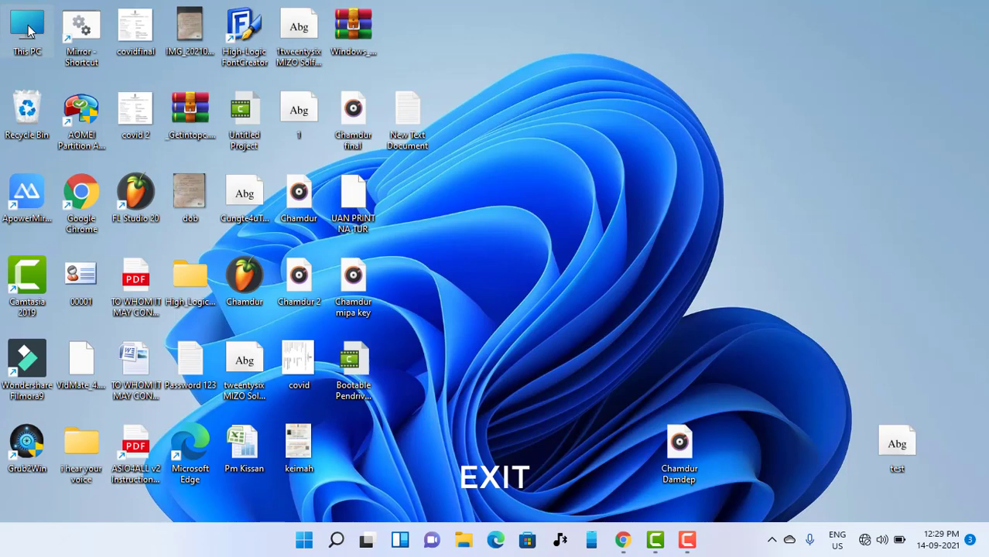
- Open the Windows 10 folder inside SOFTWARE > OS on the RENTHLEI (D:) drive
{"action": "double_click", "coordinate": [27, 29]}
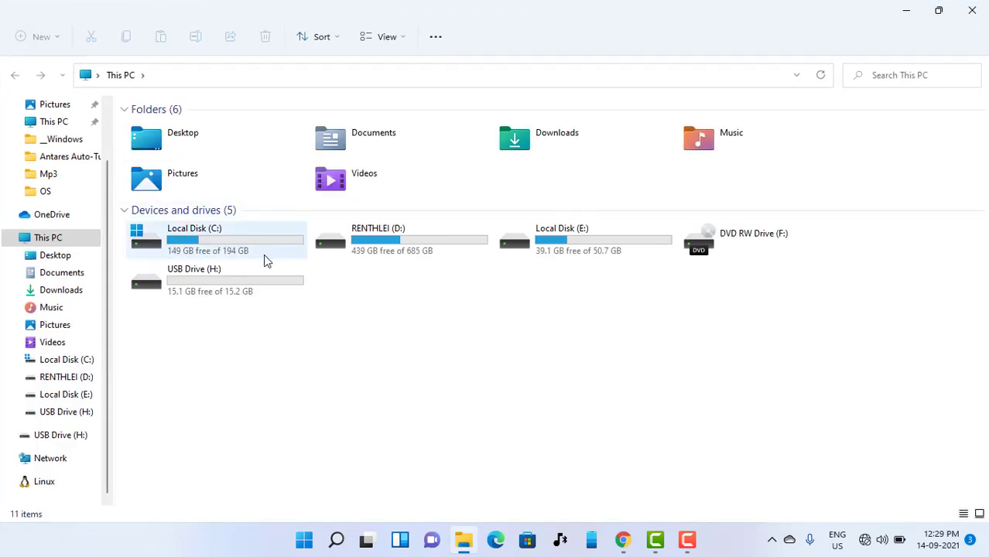
{"action": "double_click", "coordinate": [445, 244]}
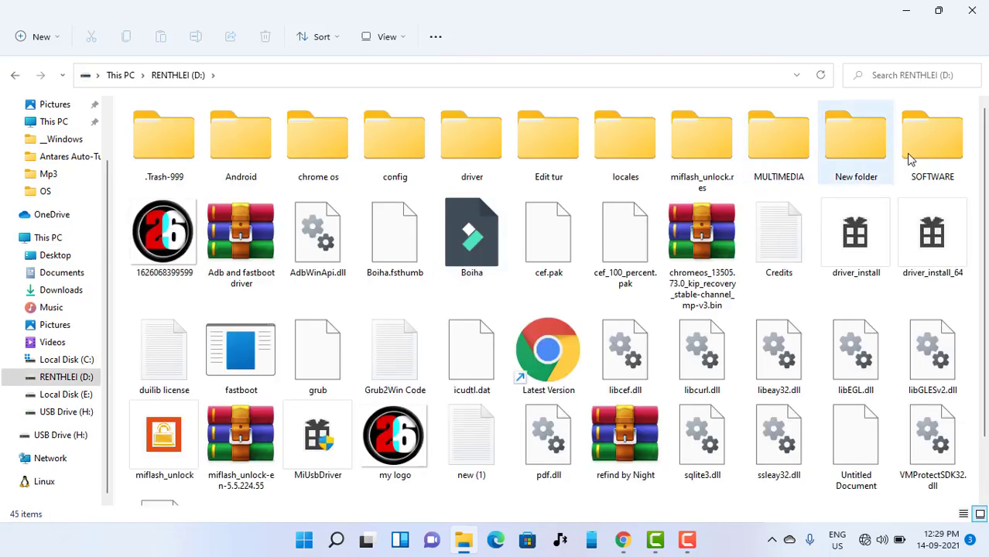
{"action": "left_click", "coordinate": [931, 158]}
{"action": "double_click", "coordinate": [931, 157]}
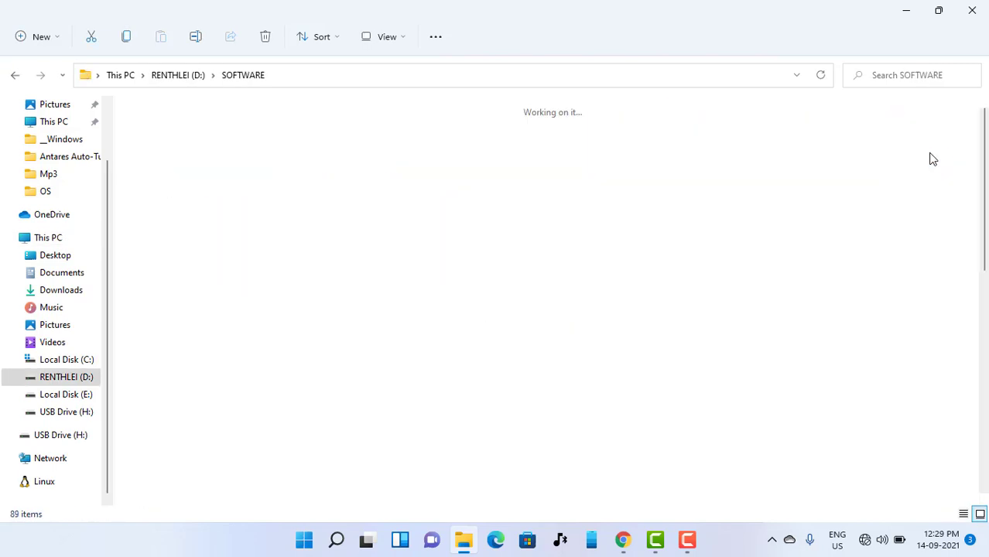
{"action": "left_click", "coordinate": [912, 375]}
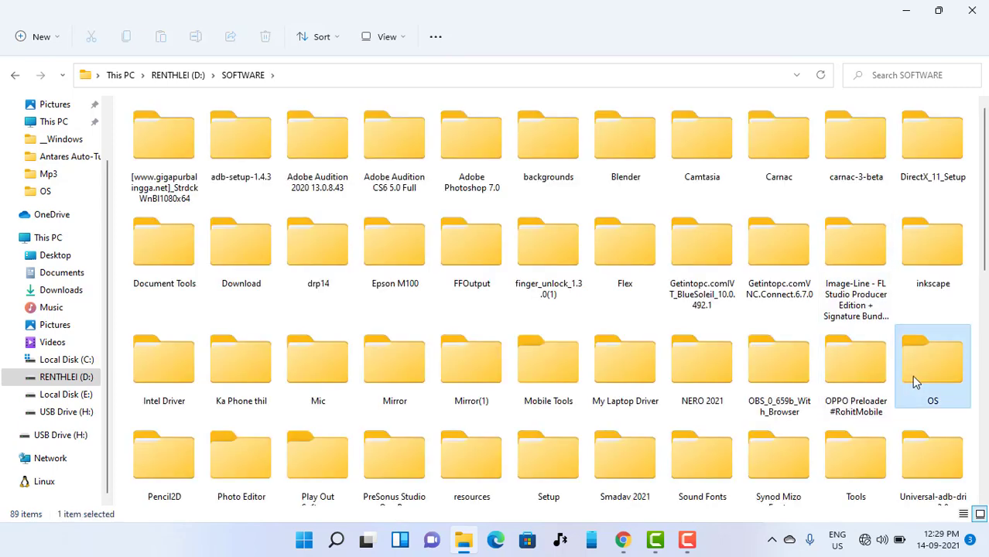
{"action": "double_click", "coordinate": [911, 376]}
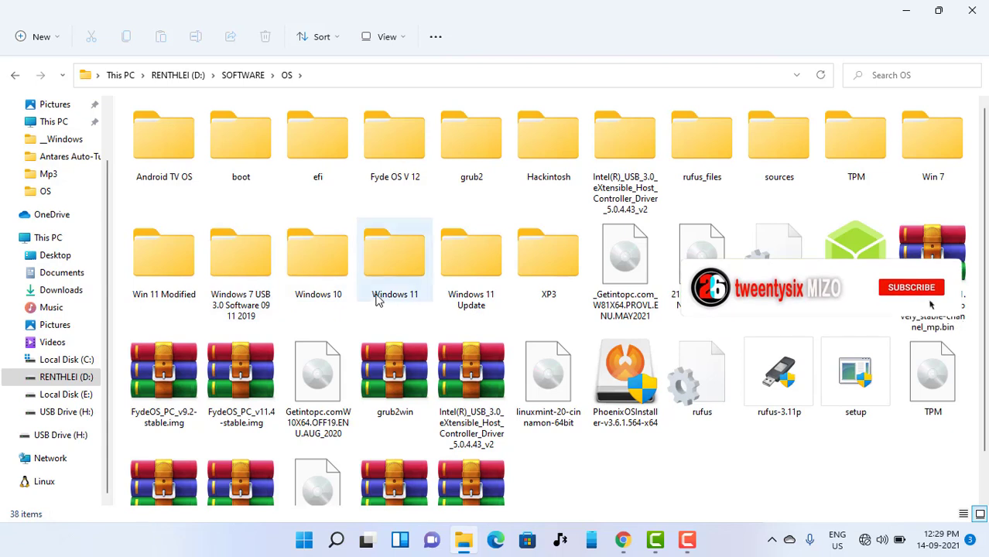
{"action": "left_click", "coordinate": [334, 284]}
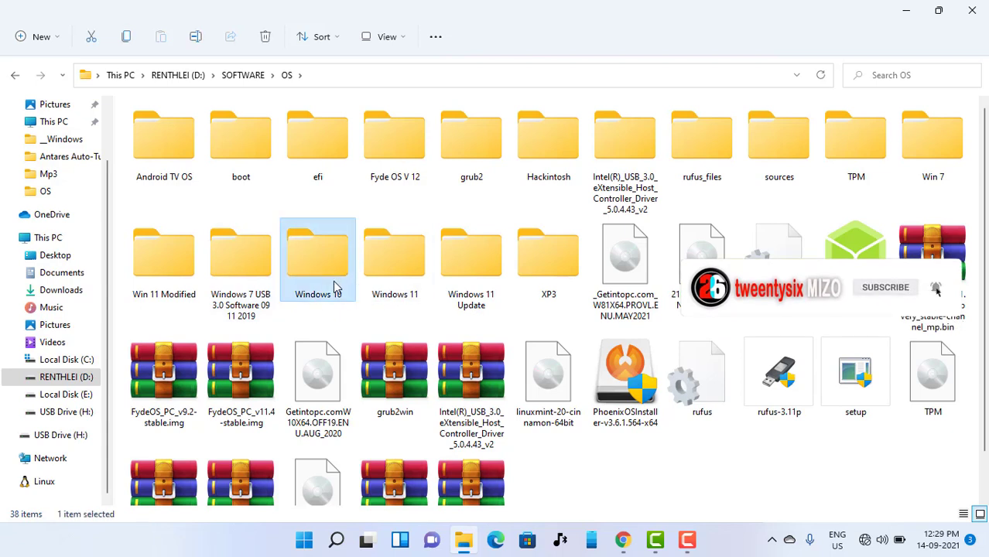
{"action": "double_click", "coordinate": [335, 285]}
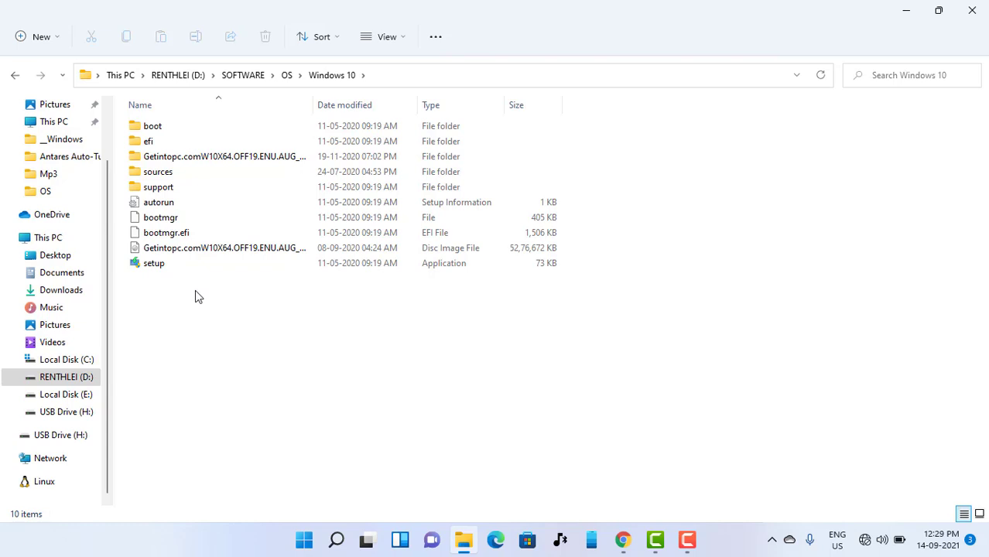
- Open the Getintopc.comW10X64.OFF19.ENU.AUG_2020 subfolder of the Windows 10 folder
{"action": "left_click_drag", "start_coordinate": [195, 289], "coordinate": [143, 136]}
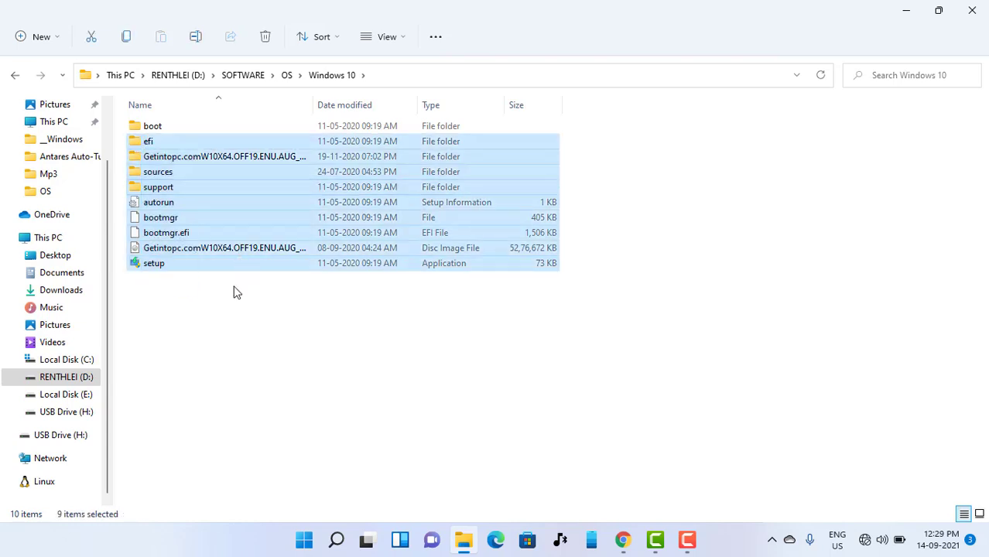
{"action": "left_click", "coordinate": [233, 288]}
{"action": "left_click", "coordinate": [230, 159]}
{"action": "double_click", "coordinate": [229, 159]}
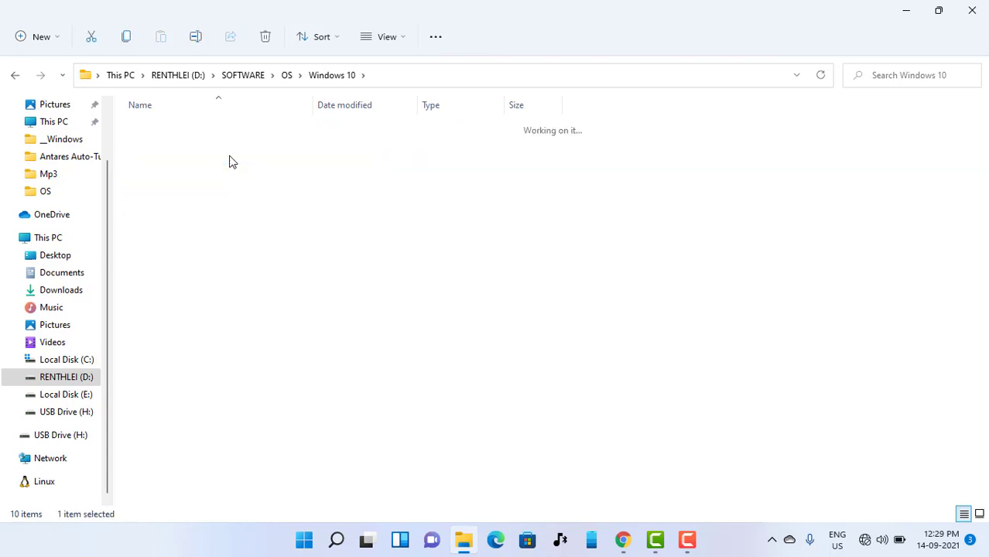
- Copy all the Windows setup files and folders, from boot to setup, and close the File Explorer window
{"action": "left_click_drag", "start_coordinate": [205, 276], "coordinate": [138, 110]}
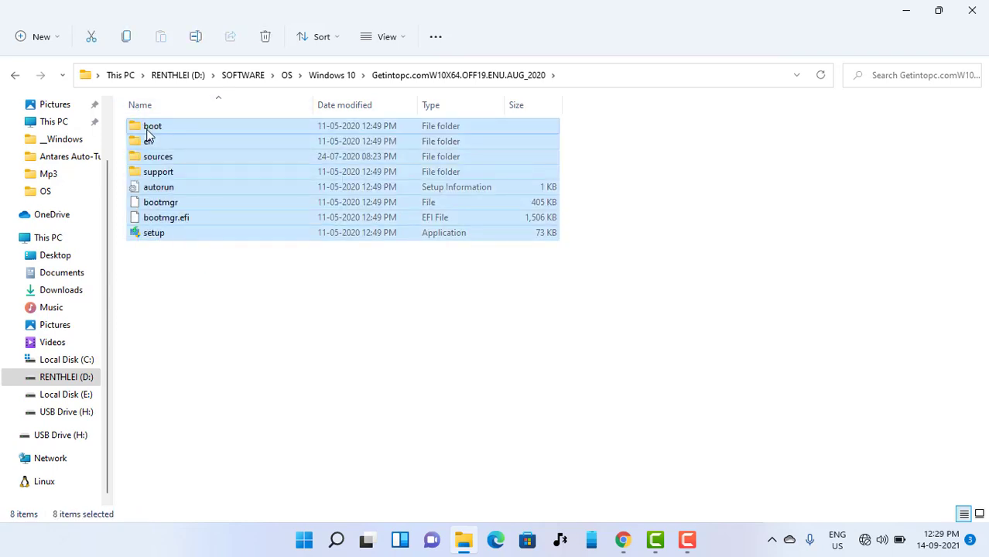
{"action": "right_click", "coordinate": [149, 136]}
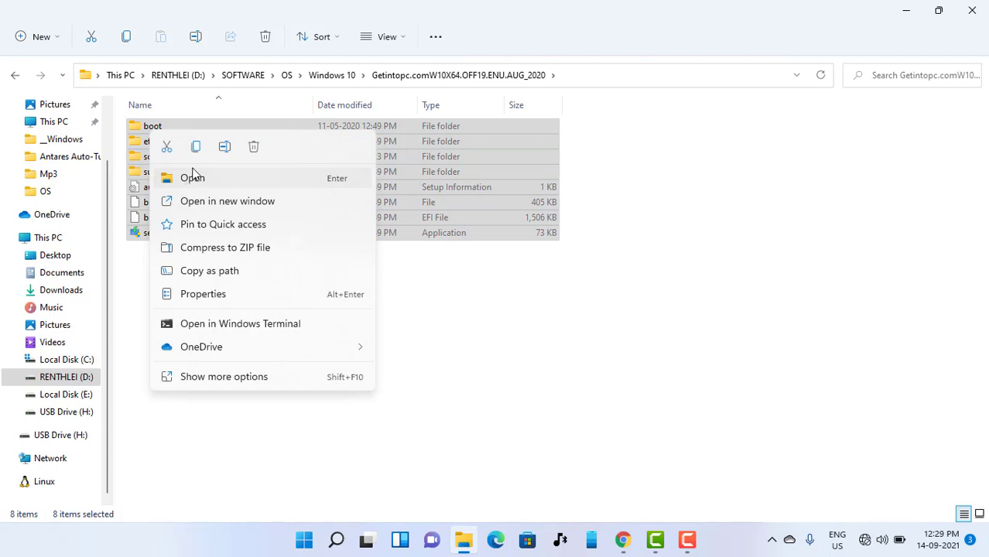
{"action": "left_click", "coordinate": [208, 377]}
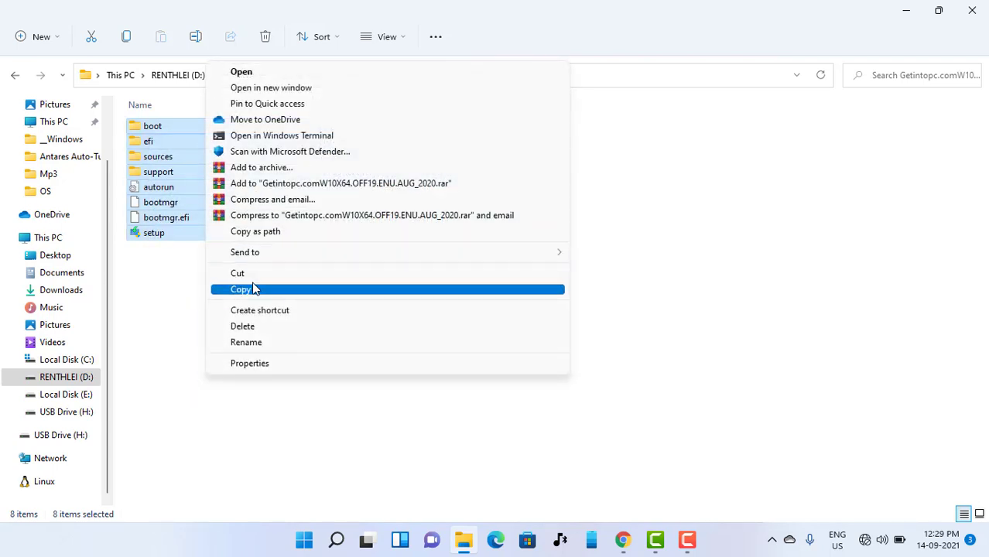
{"action": "left_click", "coordinate": [242, 290]}
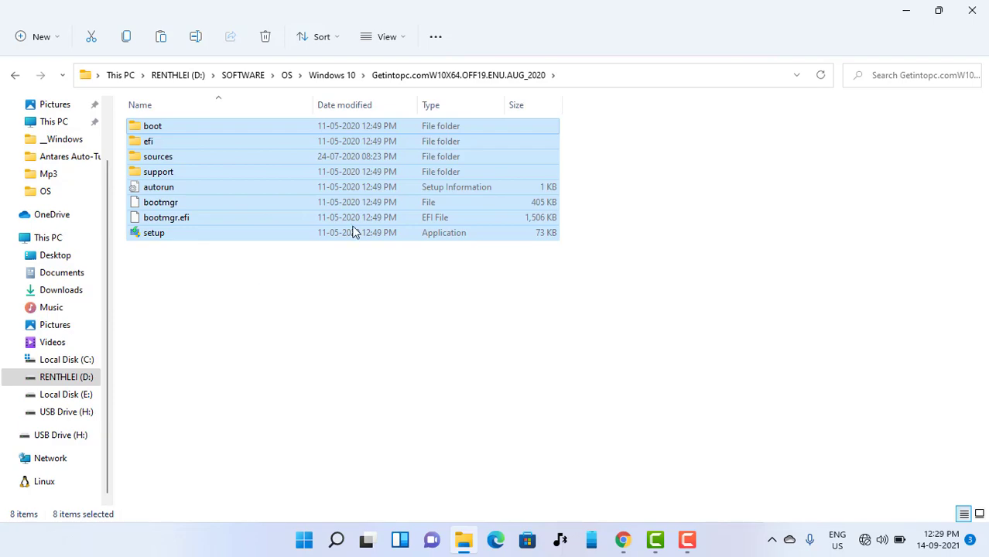
{"action": "left_click", "coordinate": [966, 17]}
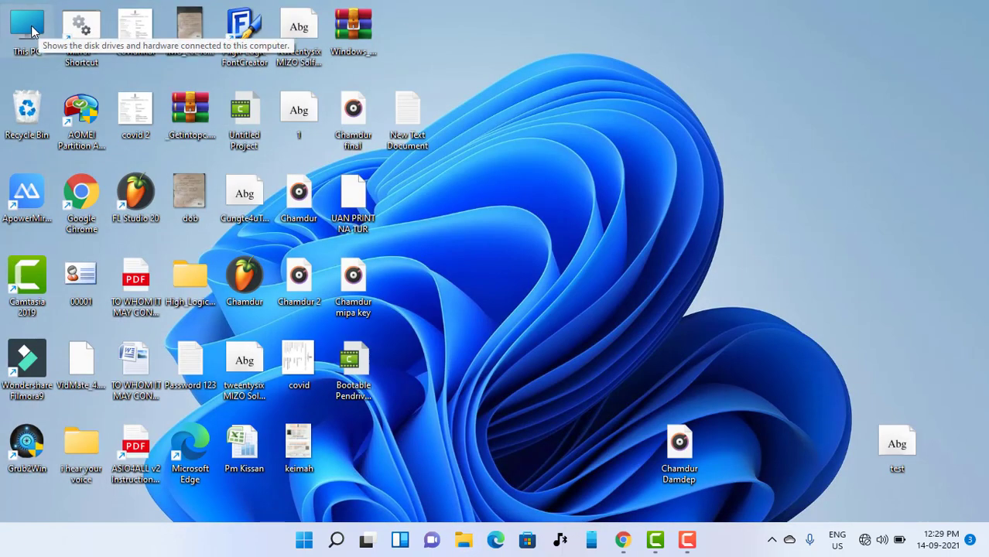
- Open USB Drive (H:) from This PC and paste the copied Windows setup files into it
{"action": "double_click", "coordinate": [31, 31]}
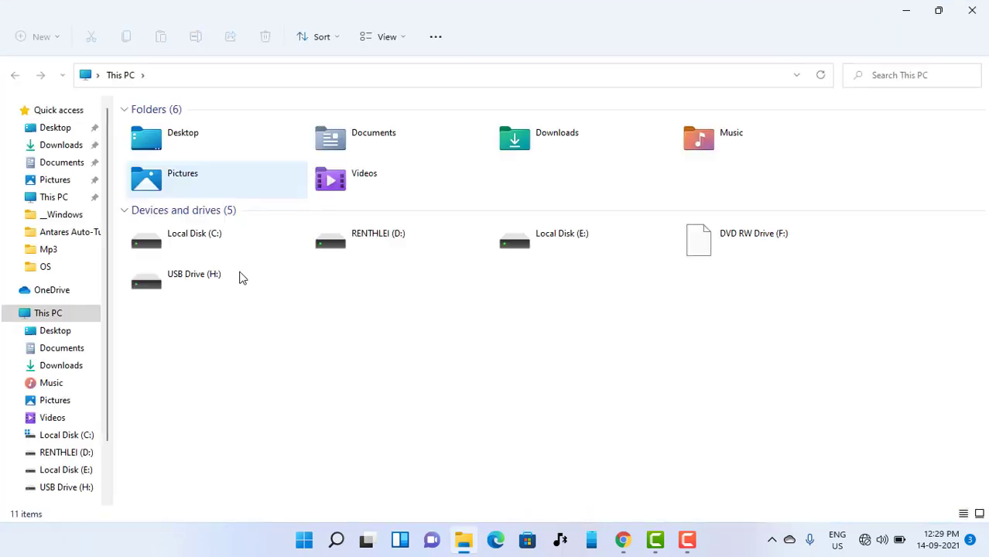
{"action": "left_click", "coordinate": [236, 288]}
{"action": "double_click", "coordinate": [235, 286]}
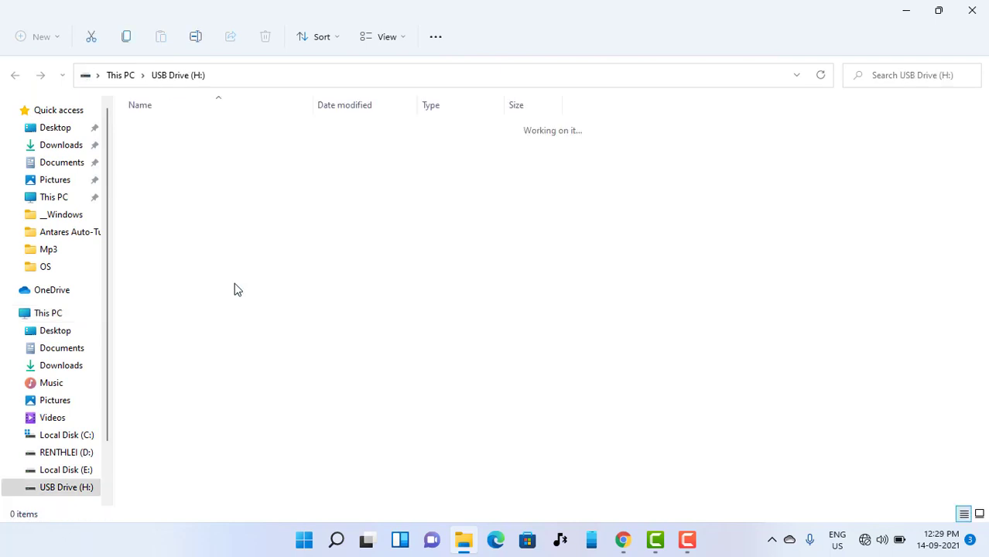
{"action": "right_click", "coordinate": [268, 245]}
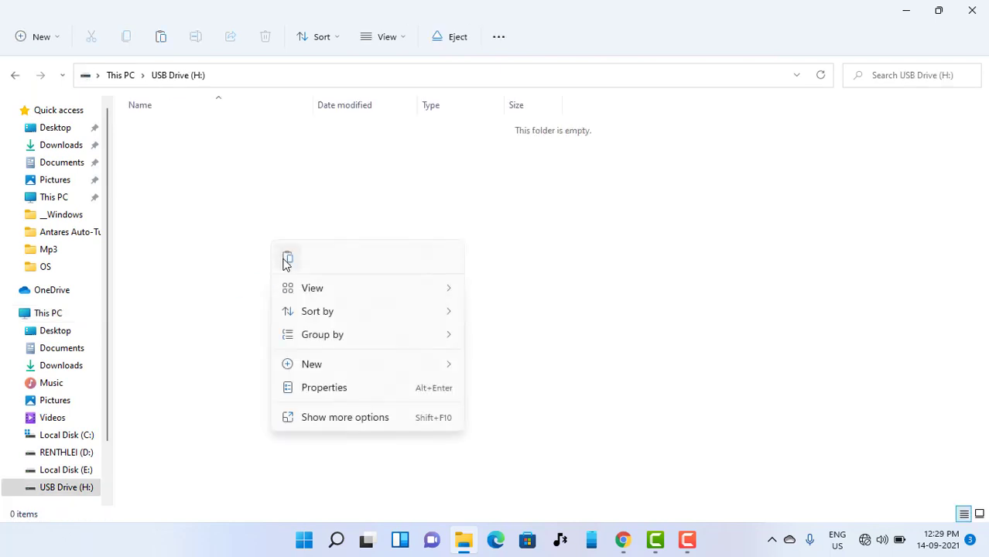
{"action": "left_click", "coordinate": [284, 261]}
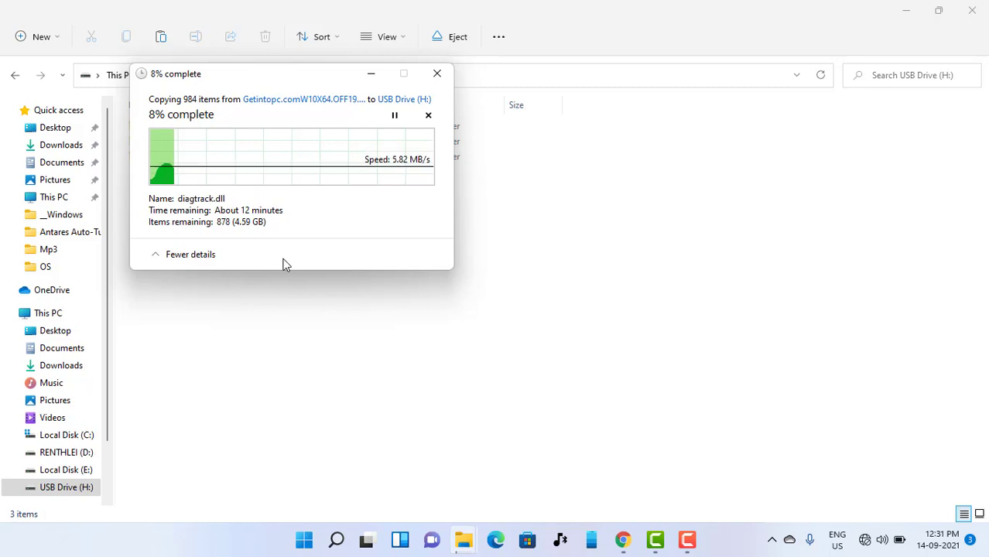
{"action": "mouse_move", "coordinate": [687, 540]}
{"action": "mouse_move", "coordinate": [745, 481]}
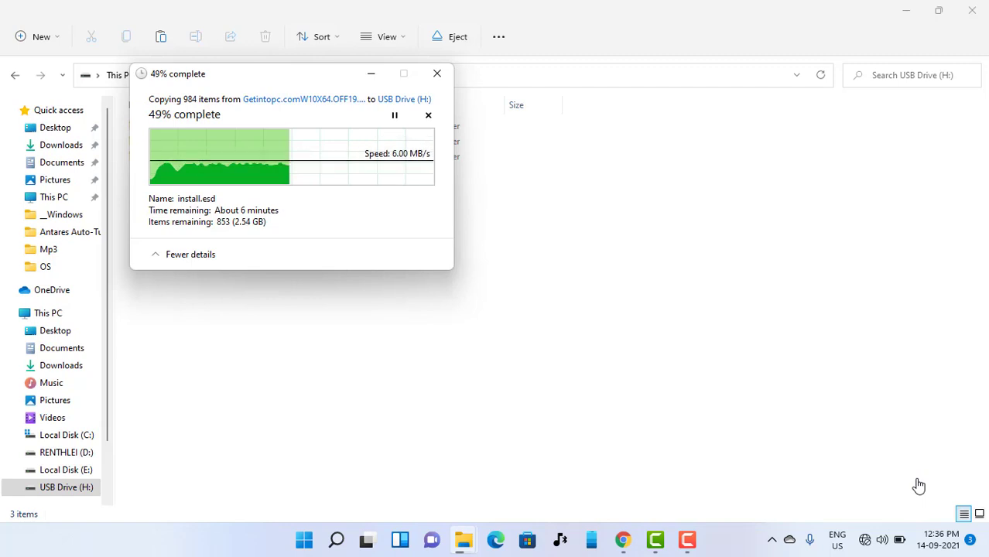
{"action": "left_click", "coordinate": [772, 540]}
{"action": "left_click", "coordinate": [687, 540]}
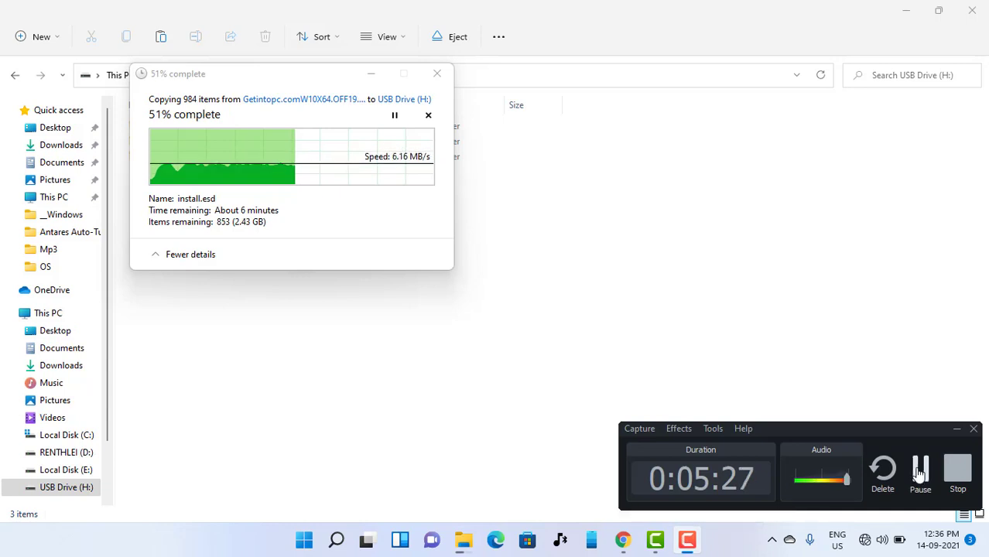
{"action": "left_click", "coordinate": [915, 467]}
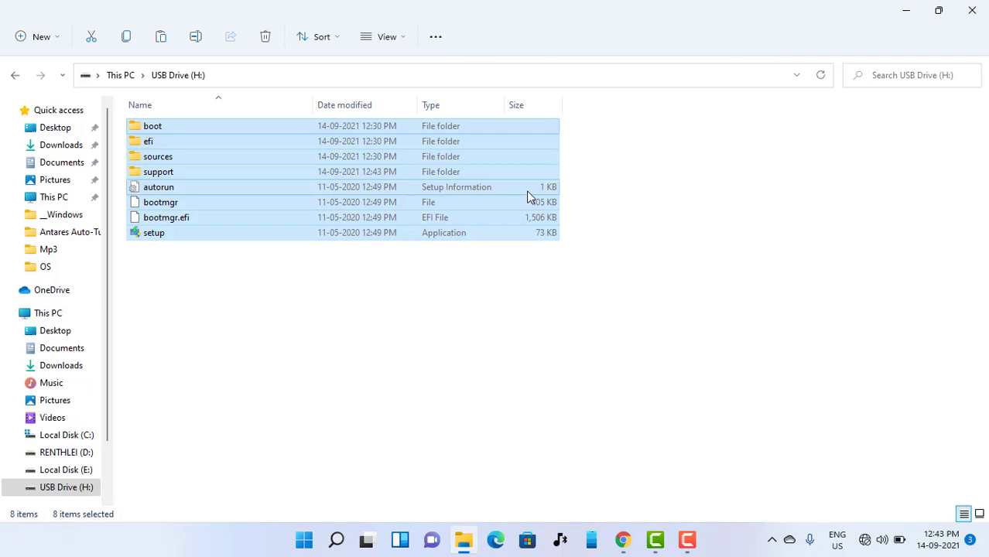
- Close the USB drive's window, check USB Drive (H:) in This PC, and close File Explorer
{"action": "left_click", "coordinate": [983, 9]}
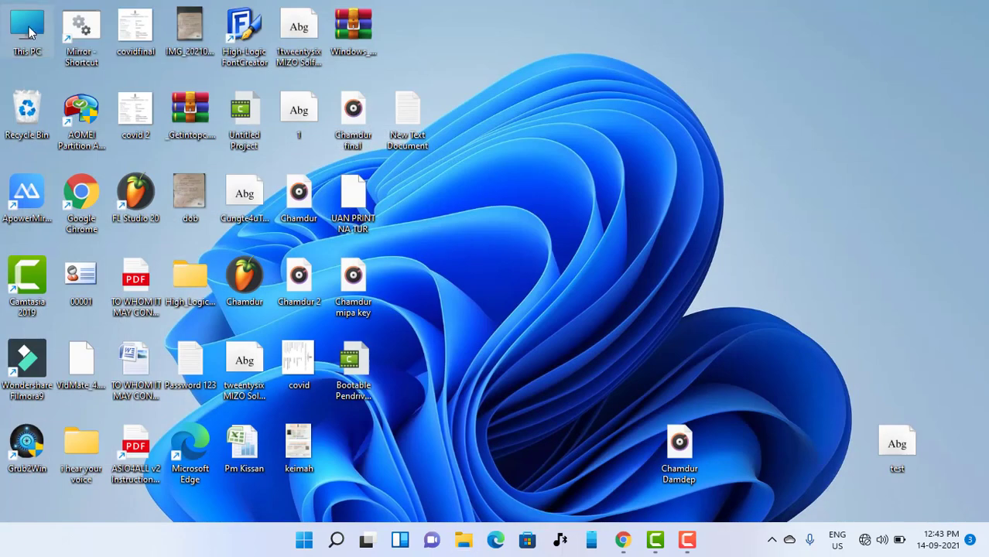
{"action": "double_click", "coordinate": [29, 31]}
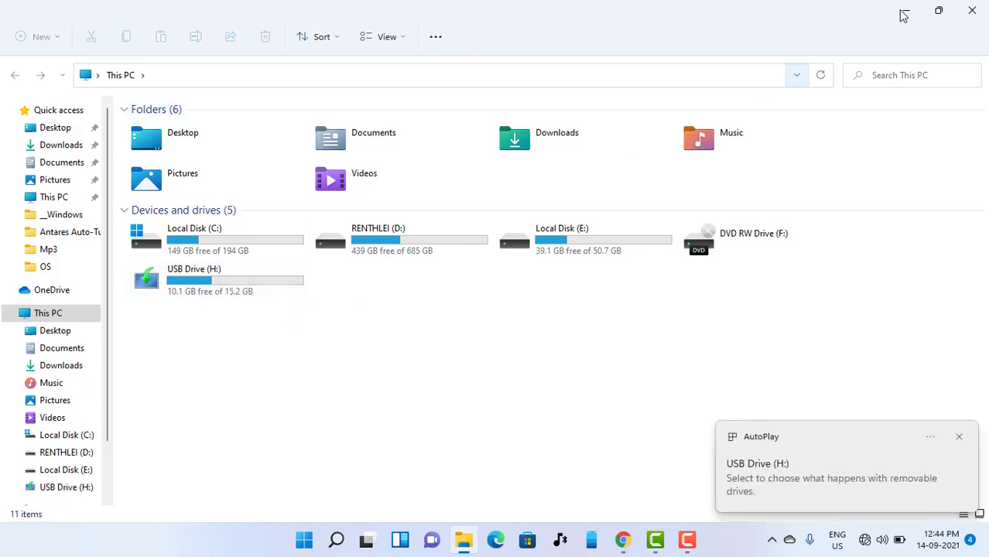
{"action": "left_click", "coordinate": [973, 8]}
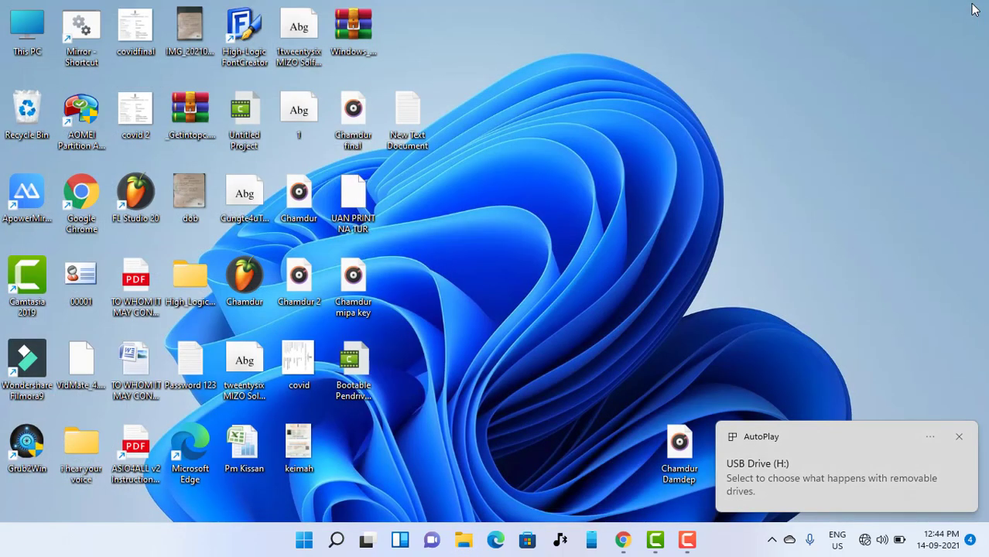